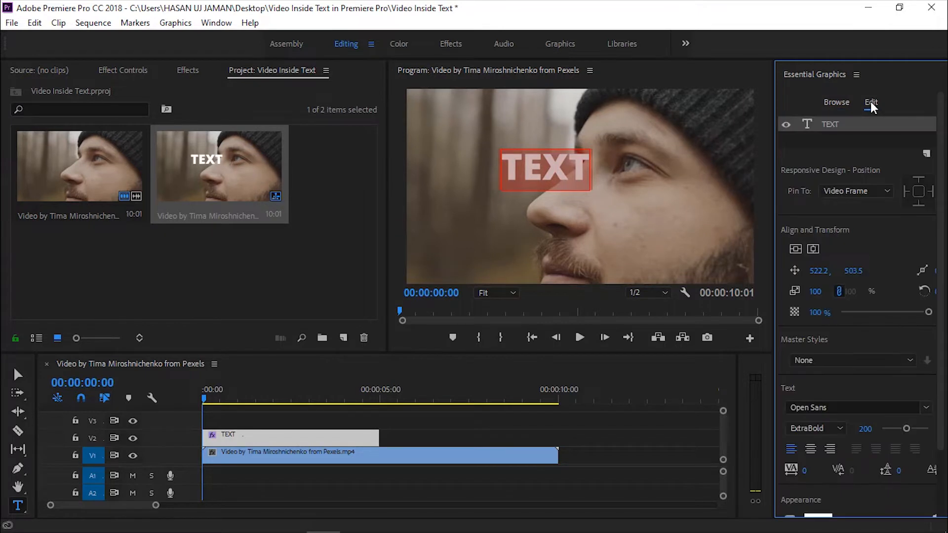
Set the font size of the TEXT title to 600
{"action": "left_click", "coordinate": [835, 407]}
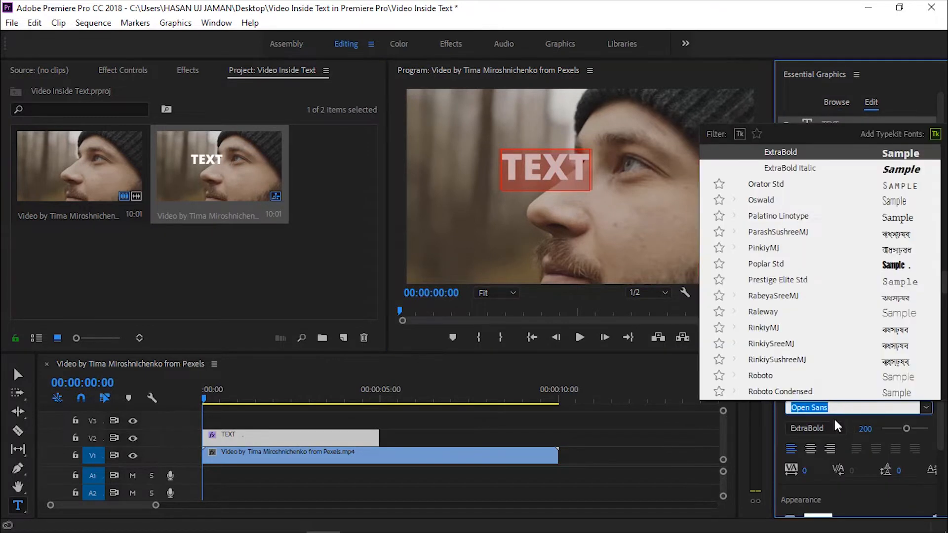
{"action": "left_click", "coordinate": [835, 420]}
{"action": "left_click", "coordinate": [866, 429]}
{"action": "type", "text": "60"}
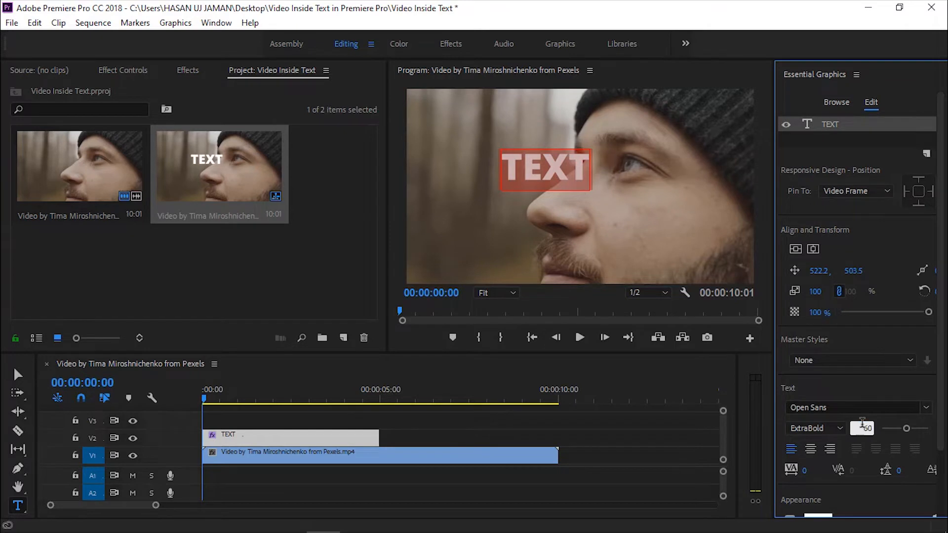
{"action": "type", "text": "0"}
{"action": "key", "text": "Return"}
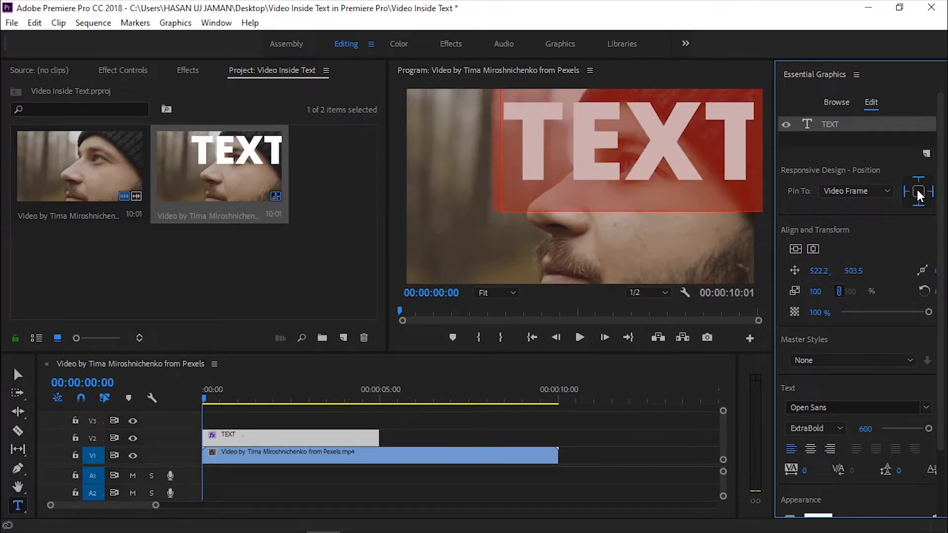
Center the title in the video frame and lower it to a vertical position of 760
{"action": "left_click", "coordinate": [795, 249]}
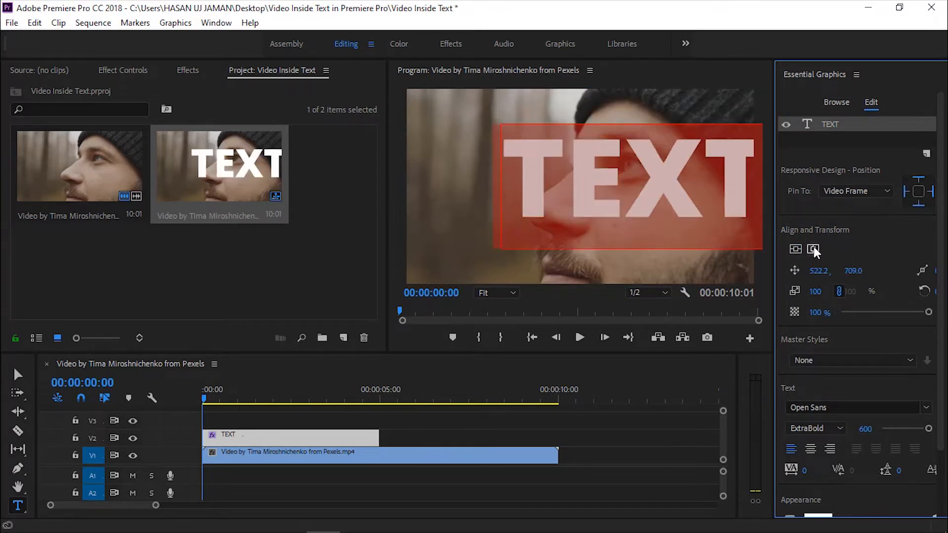
{"action": "left_click", "coordinate": [814, 249]}
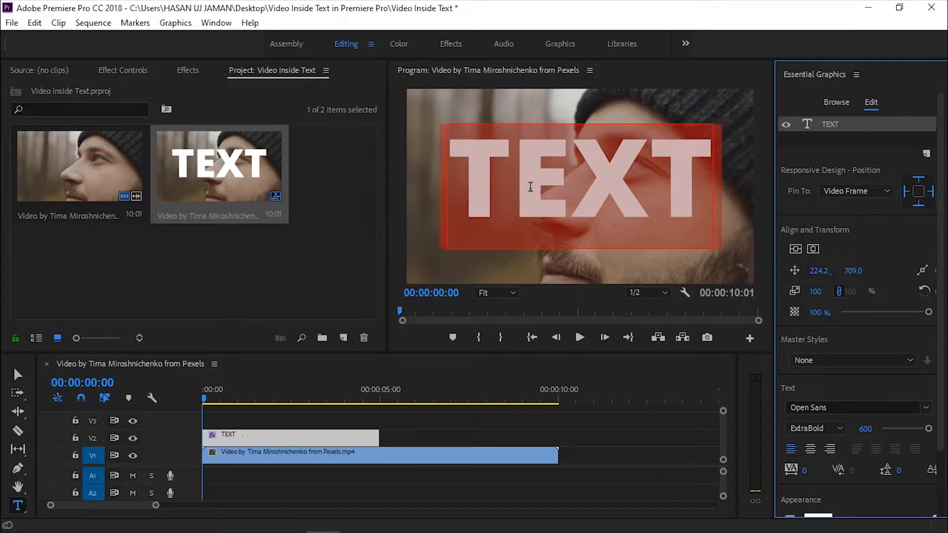
{"action": "left_click", "coordinate": [854, 270]}
{"action": "key", "text": "Up"}
{"action": "key", "text": "Up"}
{"action": "key", "text": "Up"}
{"action": "key", "text": "Up"}
{"action": "key", "text": "Up"}
{"action": "key", "text": "Up"}
{"action": "key", "text": "Up"}
{"action": "key", "text": "Up"}
{"action": "key", "text": "Up"}
{"action": "key", "text": "Up"}
{"action": "key", "text": "Up"}
{"action": "key", "text": "Up"}
{"action": "key", "text": "Up"}
{"action": "key", "text": "Up"}
{"action": "key", "text": "Up"}
{"action": "key", "text": "Up"}
{"action": "key", "text": "Up"}
{"action": "key", "text": "Up"}
{"action": "key", "text": "Up"}
{"action": "key", "text": "Up"}
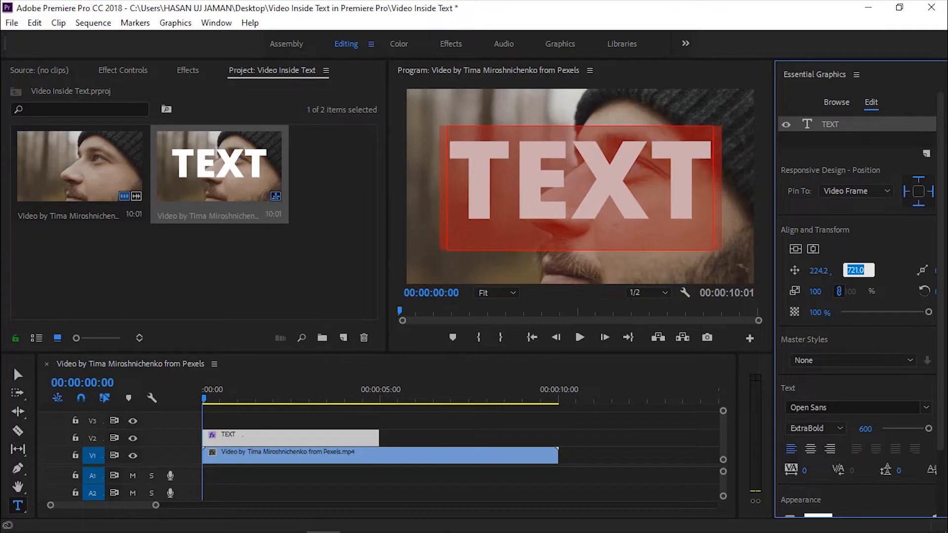
{"action": "key", "text": "Return"}
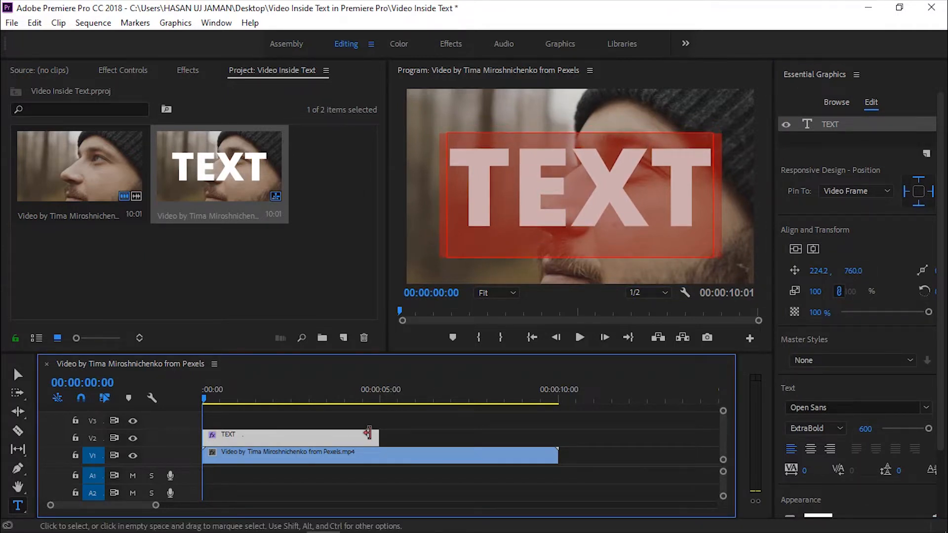
Extend the TEXT clip to the end of the video and apply the Track Matte Key effect to the video clip
{"action": "left_click_drag", "start_coordinate": [378, 438], "coordinate": [551, 438]}
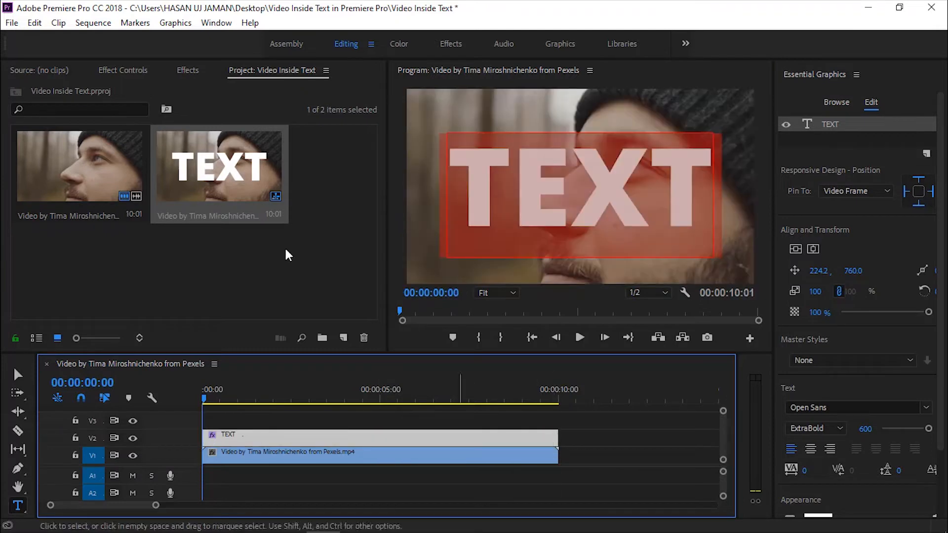
{"action": "left_click", "coordinate": [179, 70]}
{"action": "left_click", "coordinate": [134, 86]}
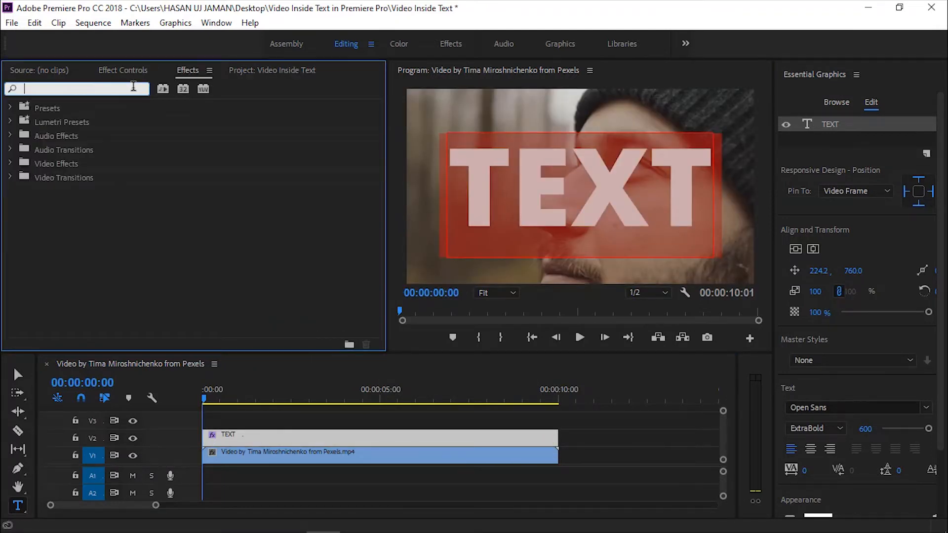
{"action": "type", "text": "TRACK"}
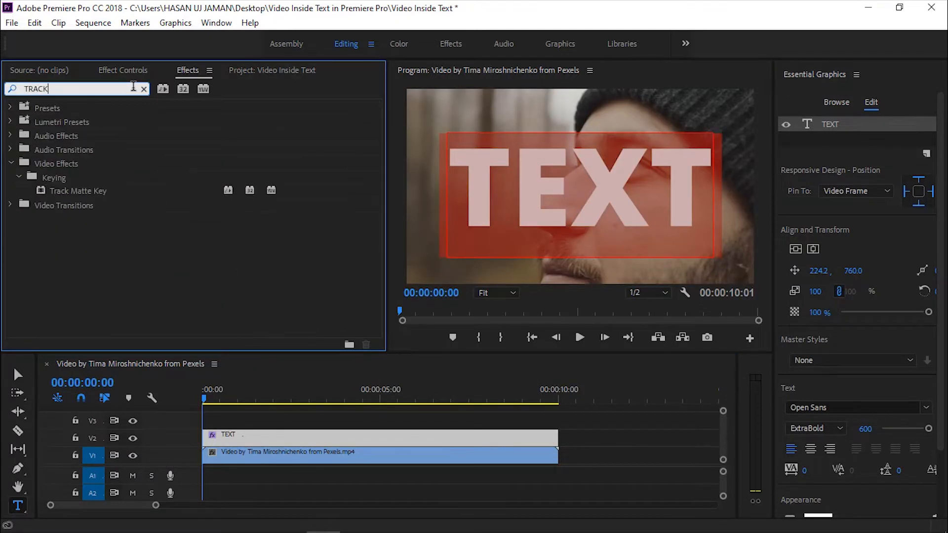
{"action": "left_click_drag", "start_coordinate": [93, 193], "coordinate": [273, 451]}
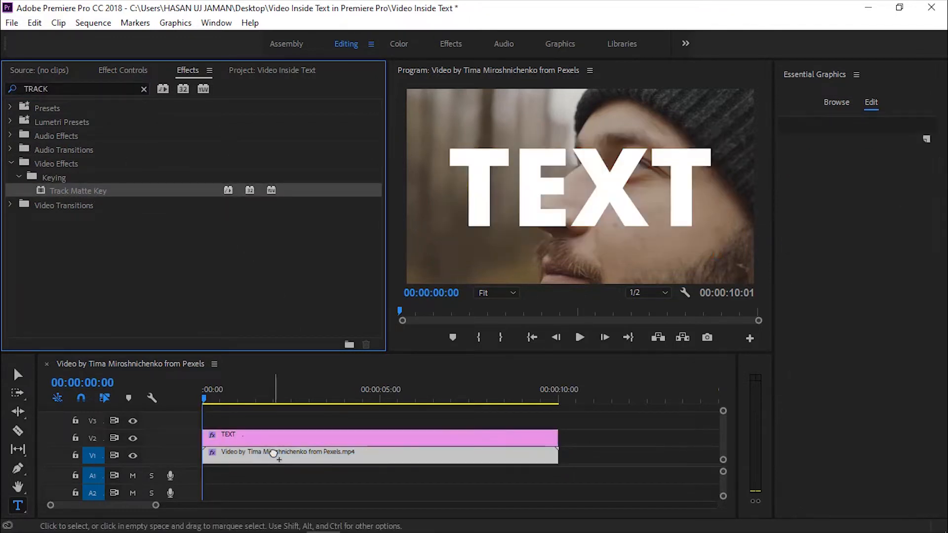
Set the matte of the video clip's Track Matte Key effect to Video 2
{"action": "left_click", "coordinate": [123, 71]}
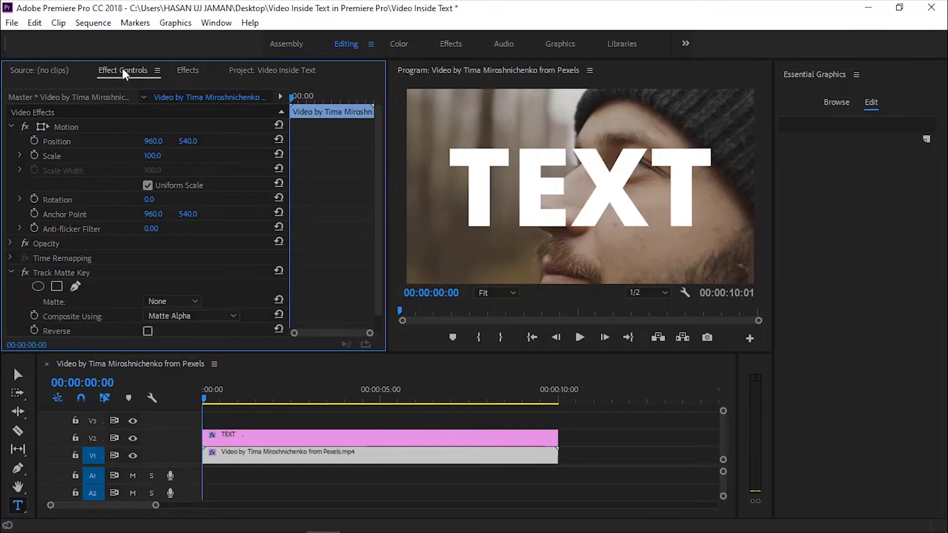
{"action": "left_click_drag", "start_coordinate": [378, 125], "coordinate": [376, 159]}
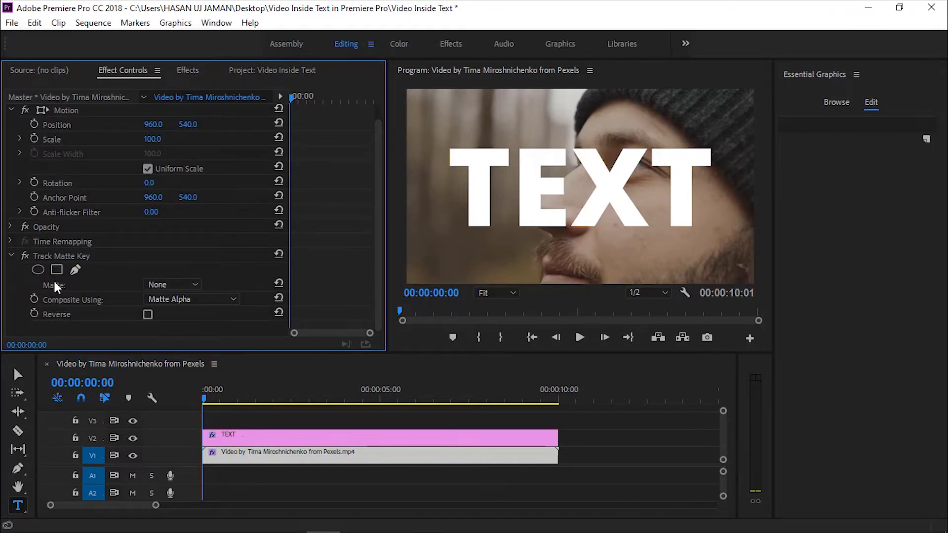
{"action": "left_click", "coordinate": [159, 285]}
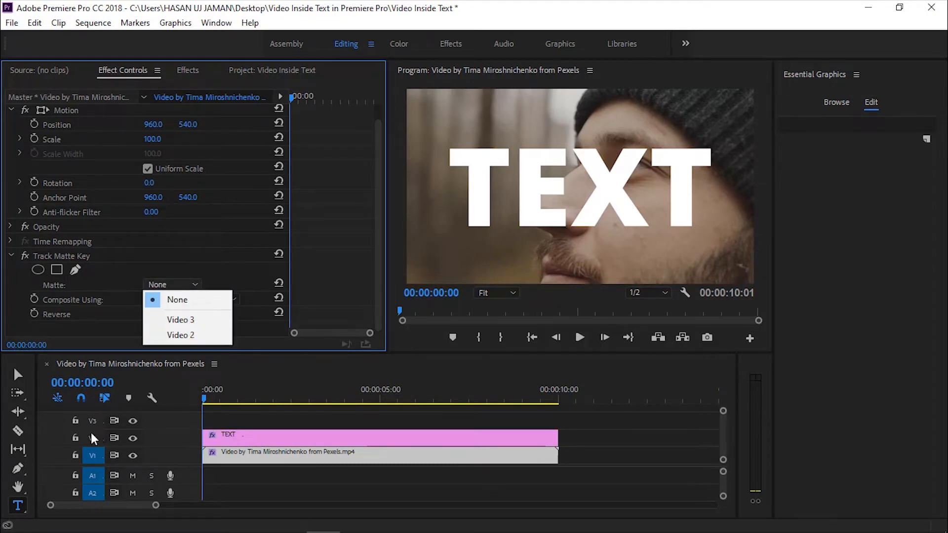
{"action": "left_click", "coordinate": [194, 334]}
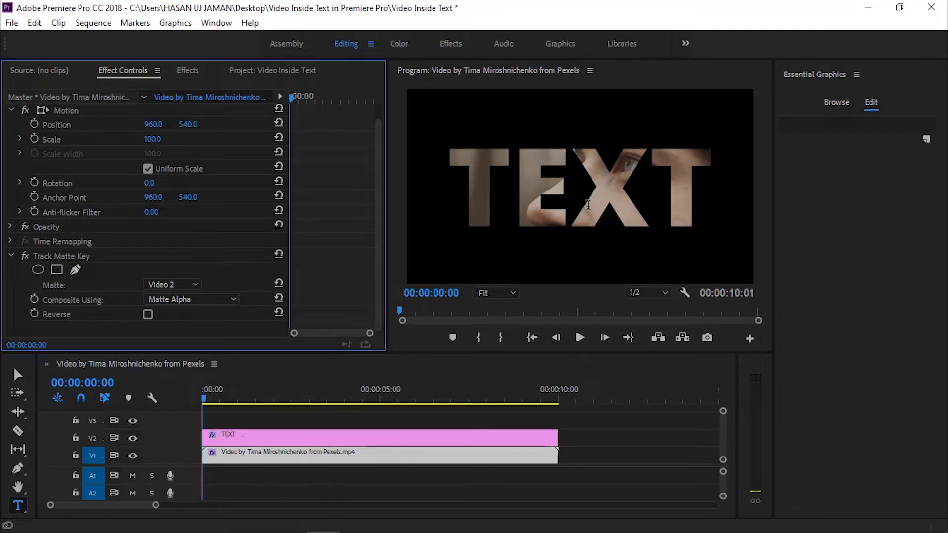
Move the TEXT and video clips up one track each, onto V3 and V2, leaving V1 empty
{"action": "left_click", "coordinate": [391, 437]}
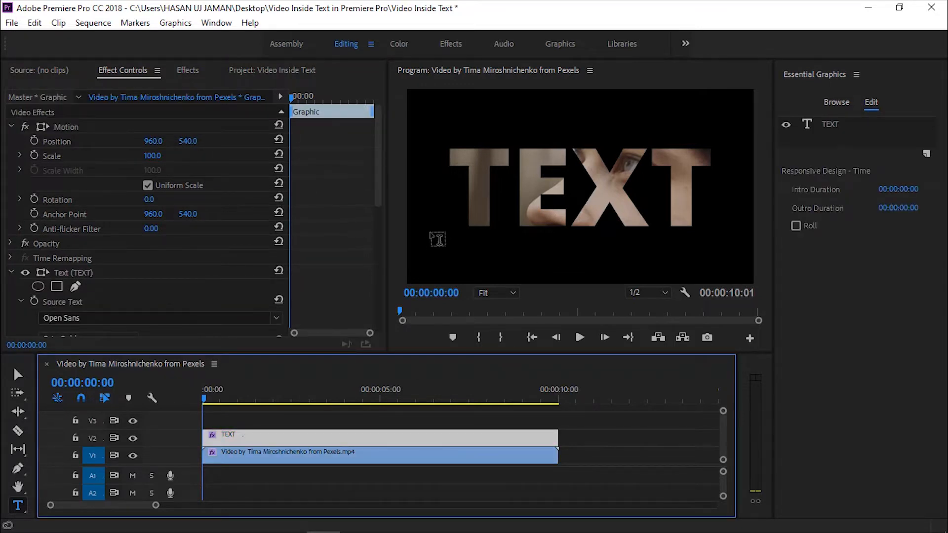
{"action": "left_click", "coordinate": [248, 68]}
{"action": "mouse_move", "coordinate": [290, 421]}
{"action": "left_mouse_down"}
{"action": "mouse_move", "coordinate": [302, 458]}
{"action": "mouse_move", "coordinate": [304, 417]}
{"action": "left_mouse_up"}
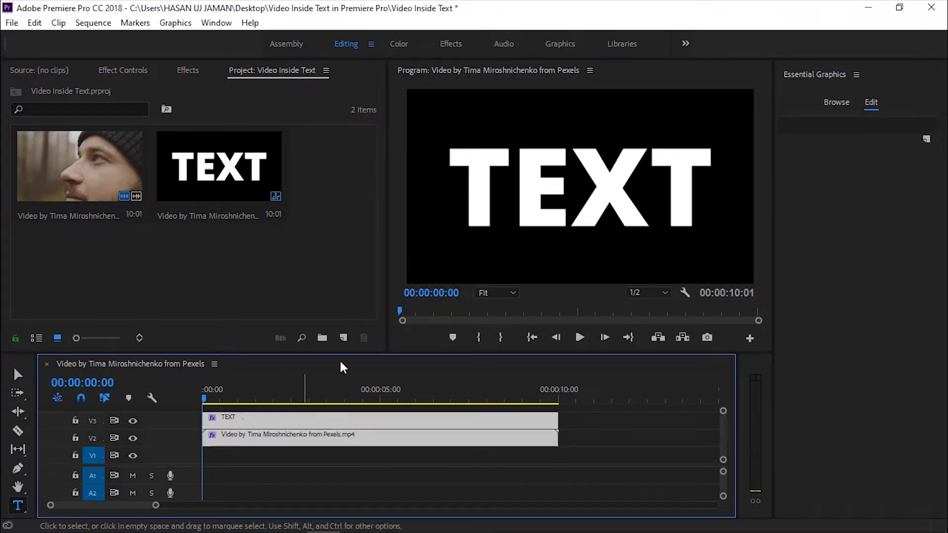
Create a 1920 x 1080 red (FF0000) color matte and place it on V1 beneath the clips for their full length
{"action": "right_click", "coordinate": [329, 179]}
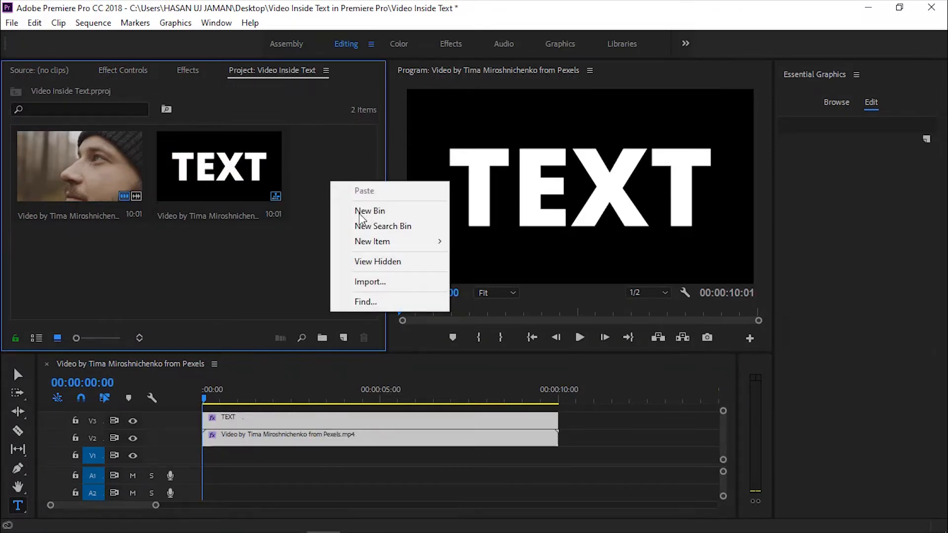
{"action": "mouse_move", "coordinate": [359, 241]}
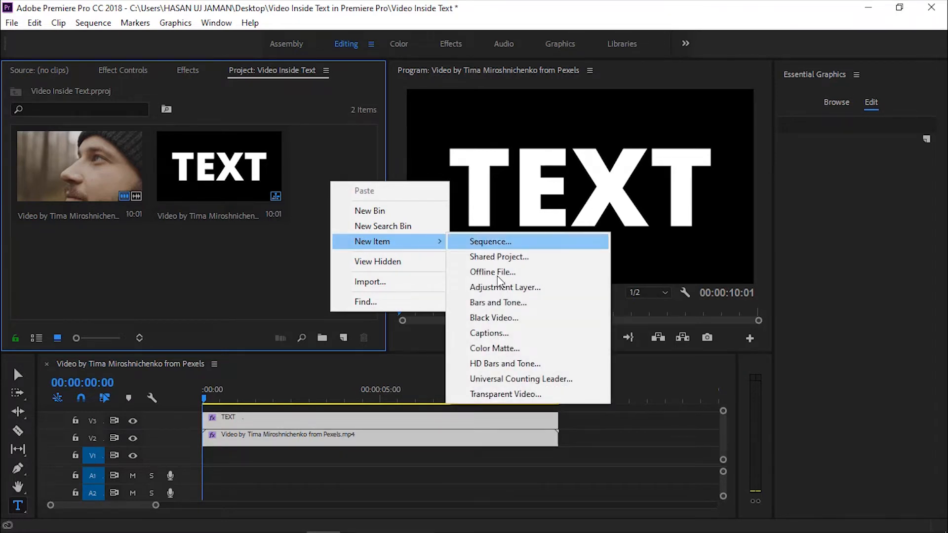
{"action": "left_click", "coordinate": [487, 347]}
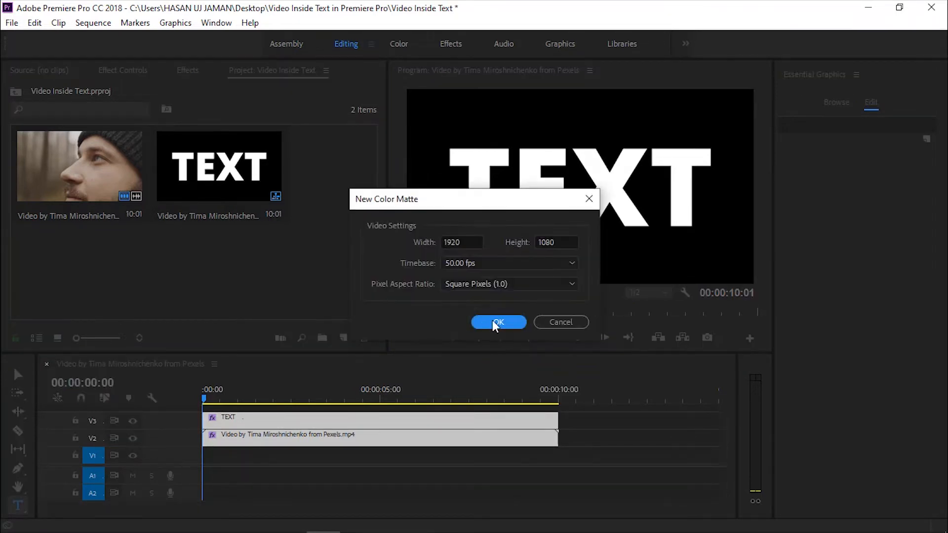
{"action": "left_click", "coordinate": [492, 322]}
{"action": "mouse_move", "coordinate": [432, 303]}
{"action": "left_mouse_down"}
{"action": "mouse_move", "coordinate": [447, 304]}
{"action": "mouse_move", "coordinate": [475, 371]}
{"action": "mouse_move", "coordinate": [507, 403]}
{"action": "left_mouse_up"}
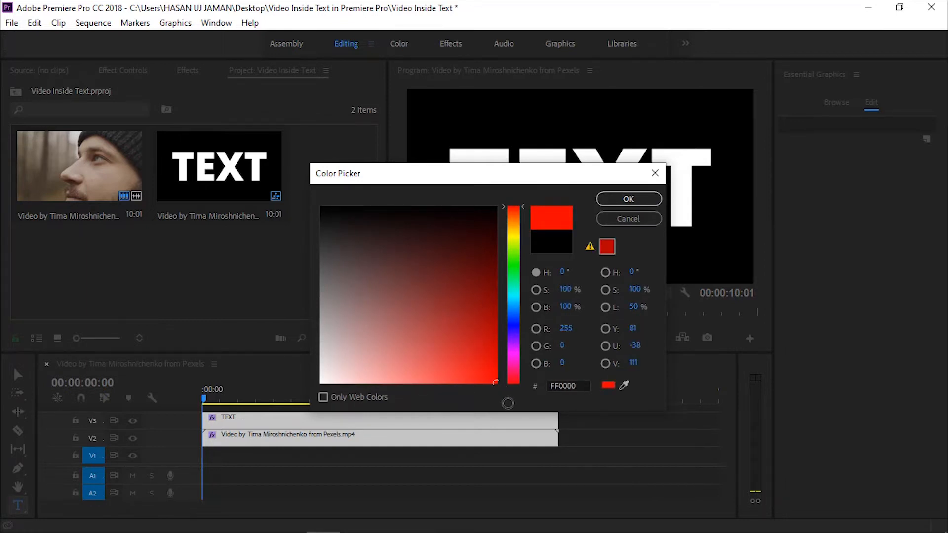
{"action": "left_click", "coordinate": [636, 199]}
{"action": "left_click", "coordinate": [443, 295]}
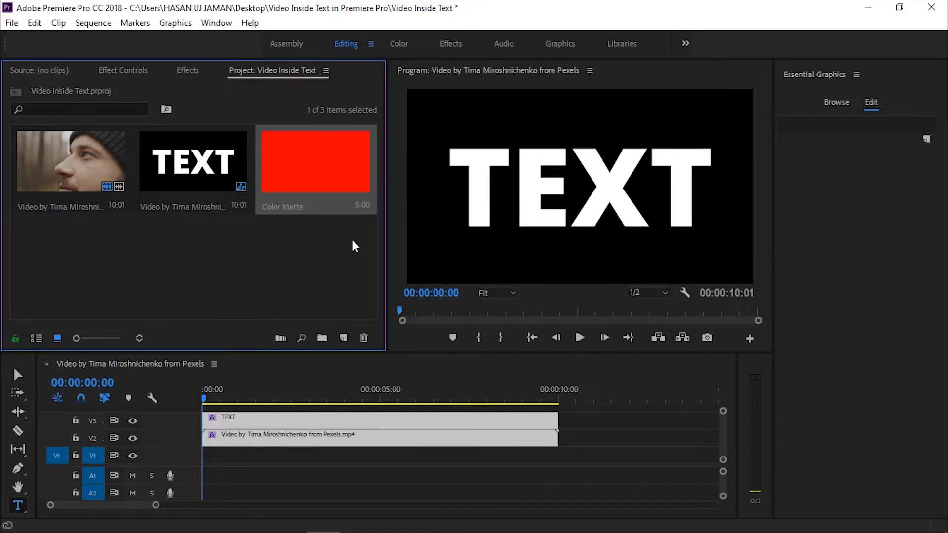
{"action": "left_click_drag", "start_coordinate": [290, 173], "coordinate": [554, 464]}
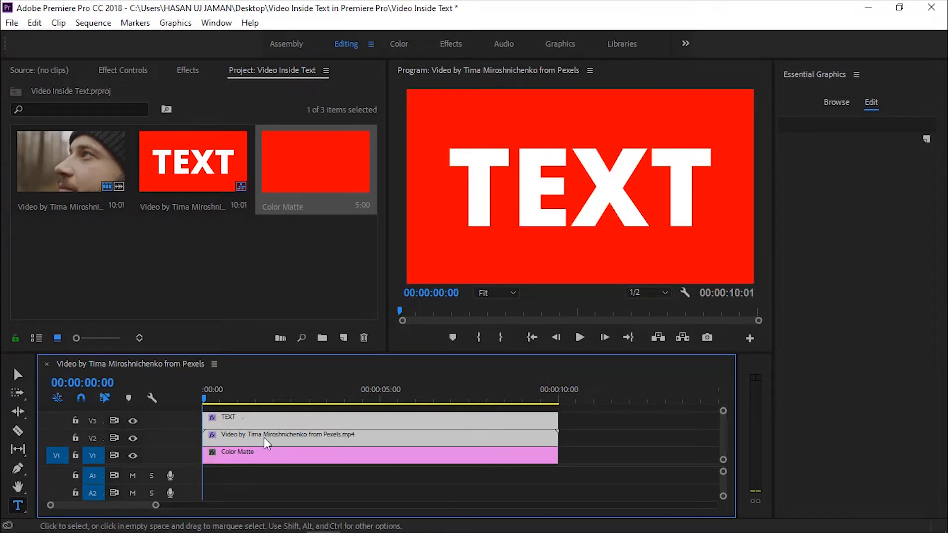
Set the Track Matte Key matte of the video clip on V2 to Video 3
{"action": "left_click", "coordinate": [605, 425]}
{"action": "left_click", "coordinate": [474, 440]}
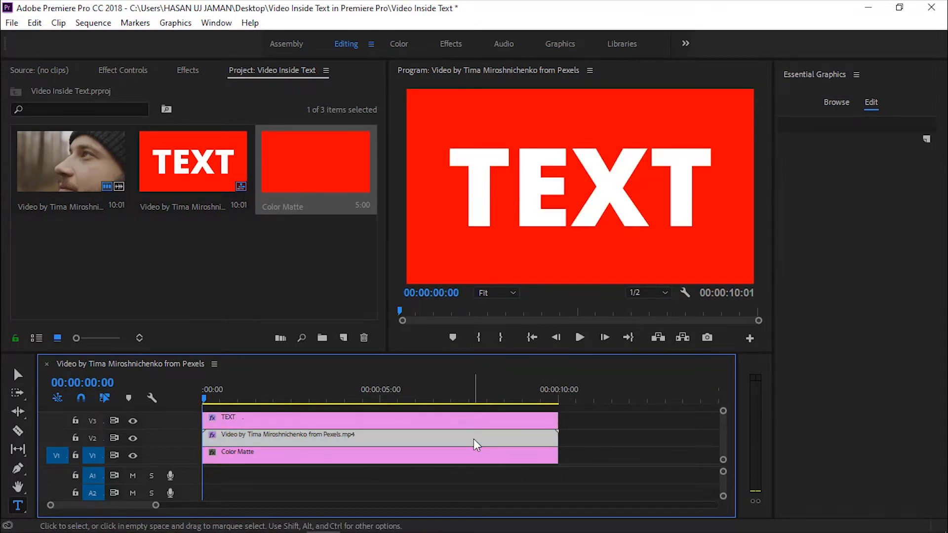
{"action": "left_click", "coordinate": [115, 70]}
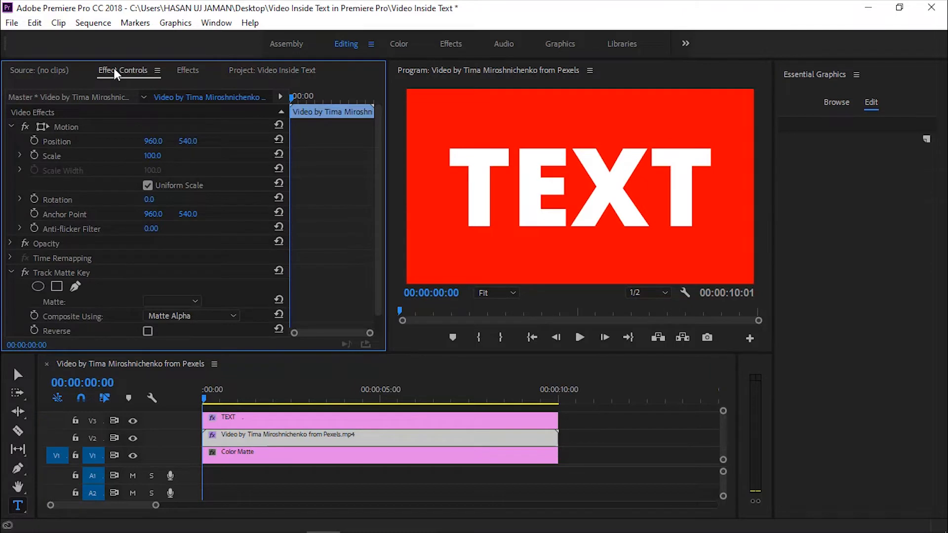
{"action": "left_click_drag", "start_coordinate": [380, 152], "coordinate": [379, 195]}
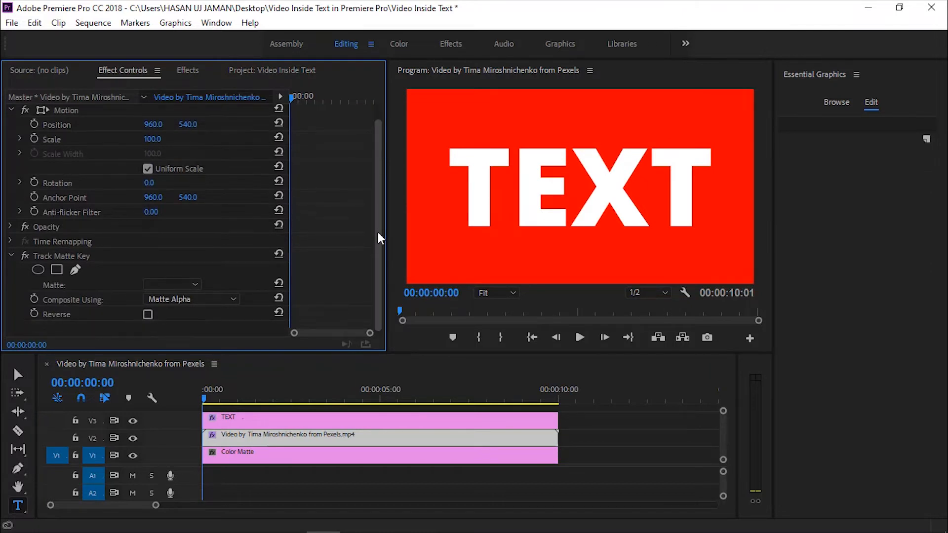
{"action": "left_click", "coordinate": [196, 283]}
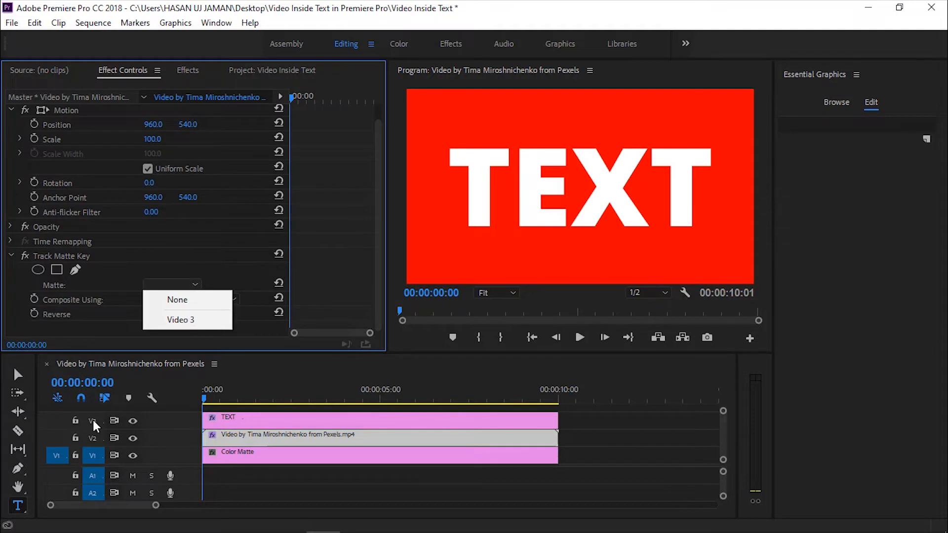
{"action": "left_click", "coordinate": [184, 320]}
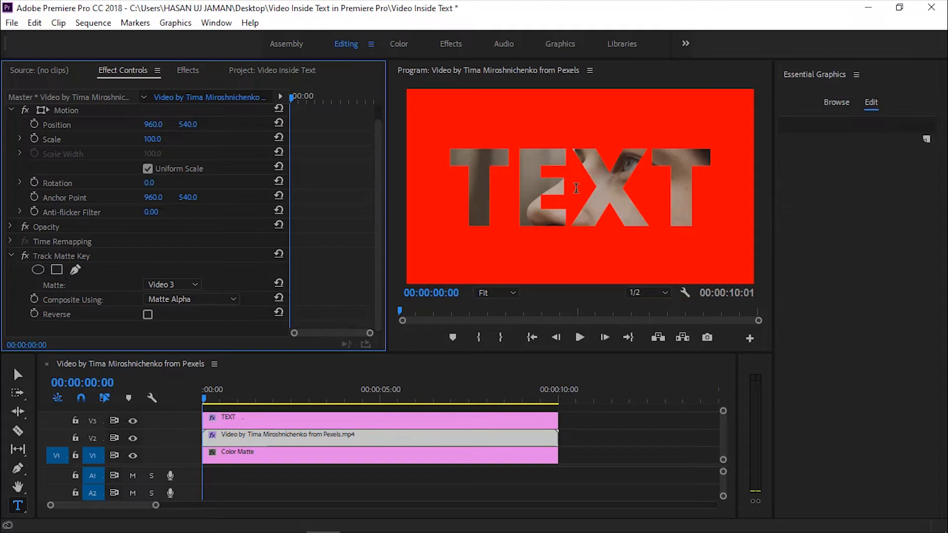
Change the color matte's color to white (FFFFFF)
{"action": "left_click", "coordinate": [271, 70]}
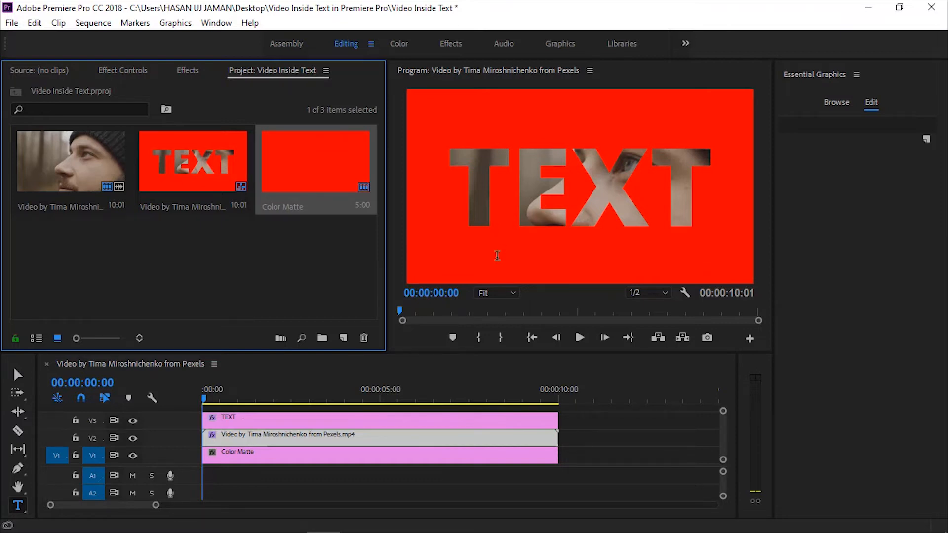
{"action": "double_click", "coordinate": [325, 163]}
{"action": "left_click_drag", "start_coordinate": [378, 329], "coordinate": [268, 429]}
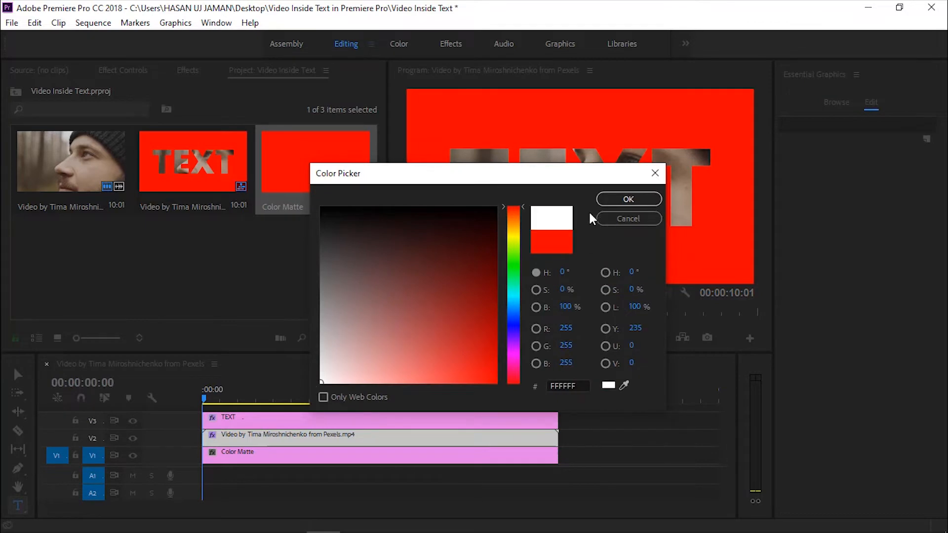
{"action": "left_click", "coordinate": [628, 198]}
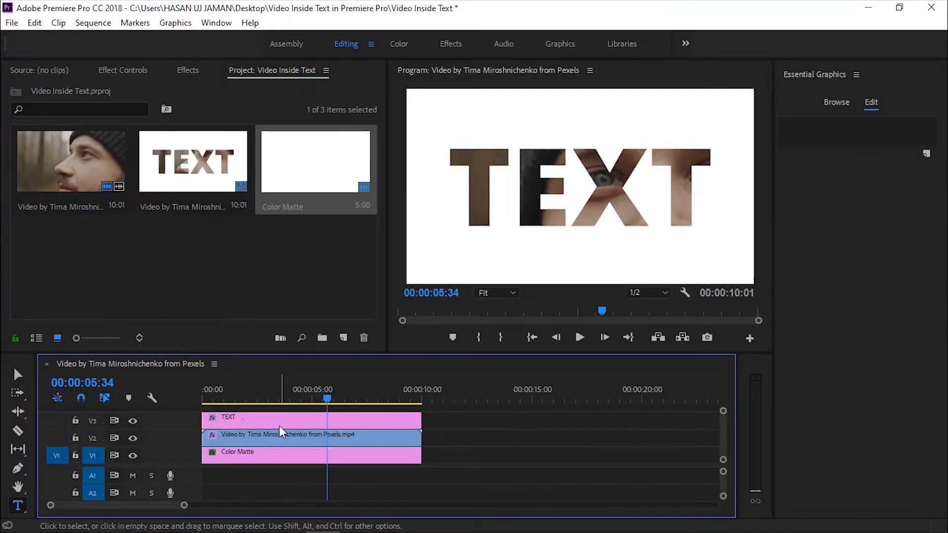
Duplicate the TEXT and video clips onto V2 and V1, starting at about 11 seconds, and show the copies in the preview
{"action": "left_click", "coordinate": [280, 420]}
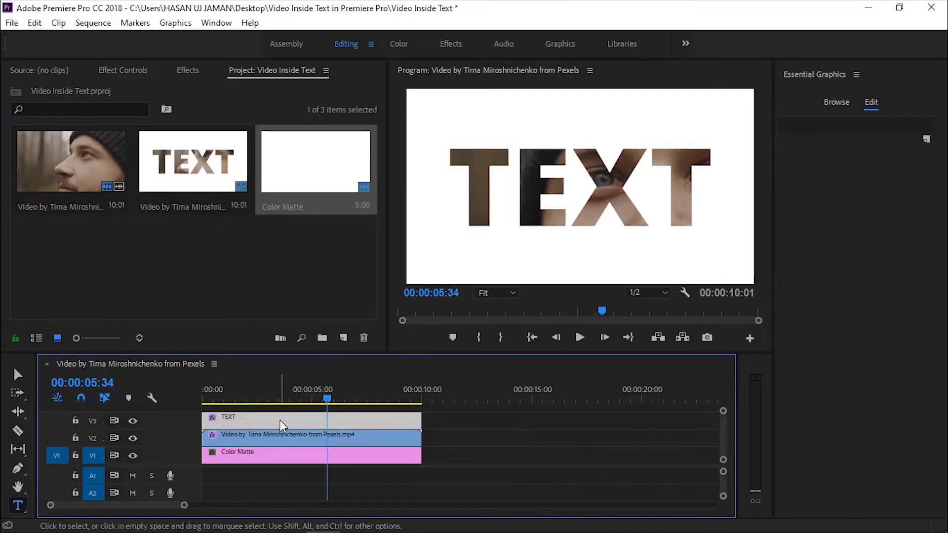
{"action": "left_click_drag", "start_coordinate": [274, 408], "coordinate": [527, 442]}
{"action": "left_click", "coordinate": [529, 395]}
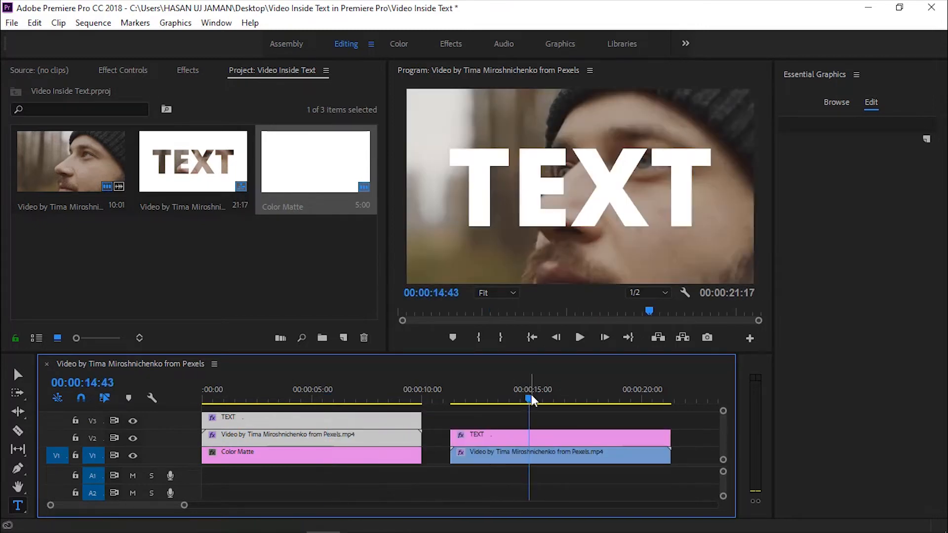
Remove the Track Matte Key effect from the duplicated video clip on V1 and preview the copy at about 14 seconds
{"action": "left_click", "coordinate": [525, 453]}
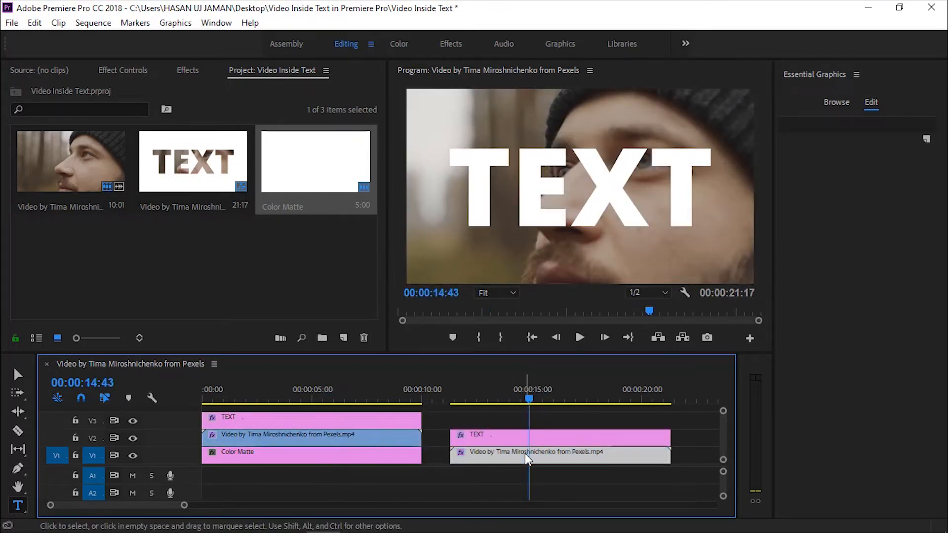
{"action": "left_click", "coordinate": [111, 67]}
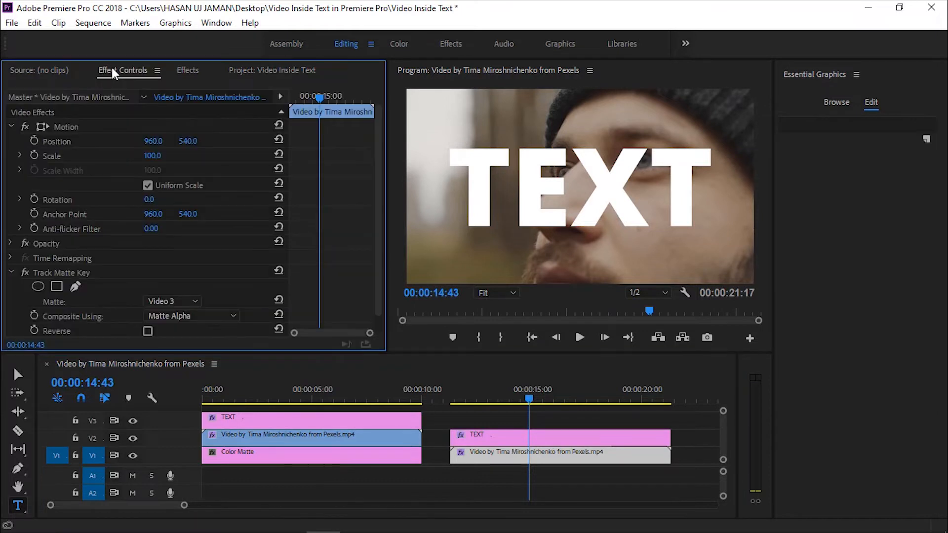
{"action": "left_click", "coordinate": [66, 273]}
{"action": "key", "text": "Delete"}
{"action": "left_click", "coordinate": [512, 399]}
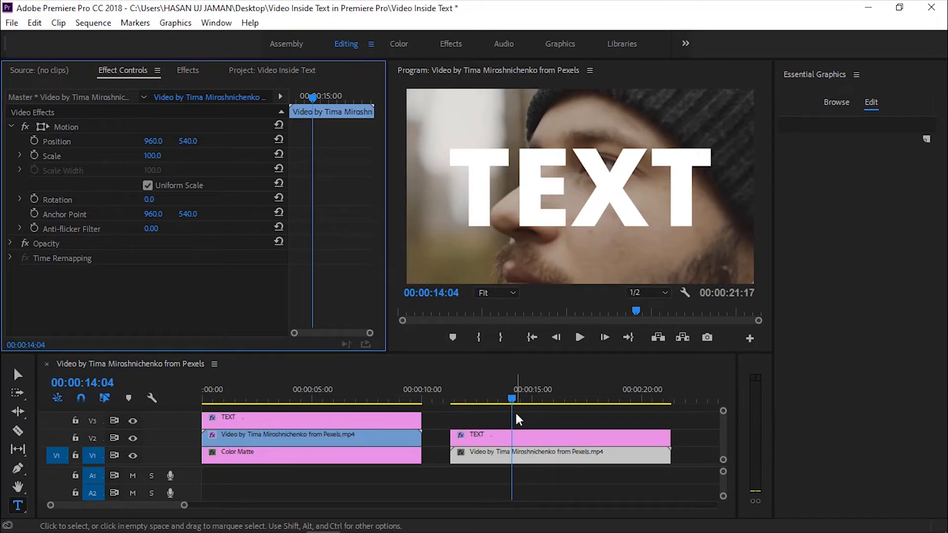
Find the Alpha Adjust keying effect and apply it to the duplicated TEXT clip on V2
{"action": "left_click", "coordinate": [183, 70]}
{"action": "left_click", "coordinate": [86, 90]}
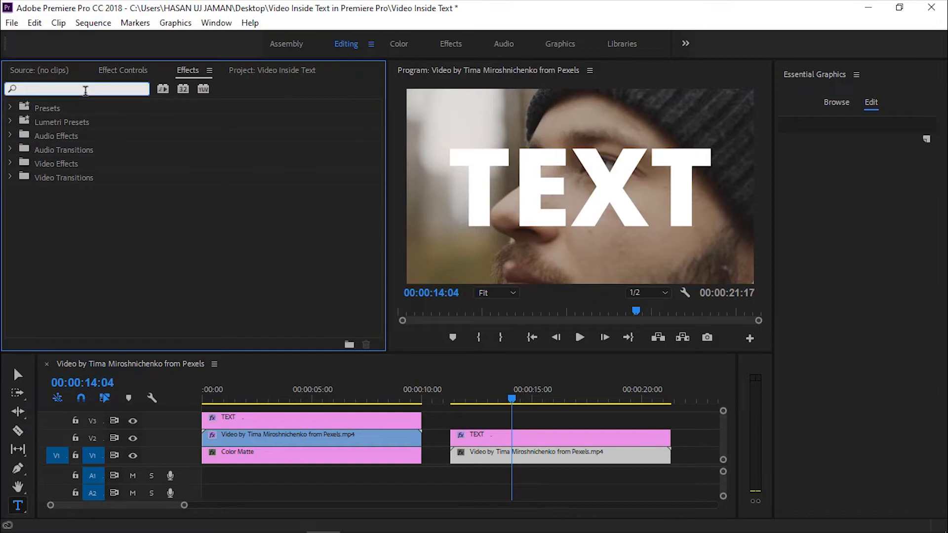
{"action": "type", "text": "ALPHA AD"}
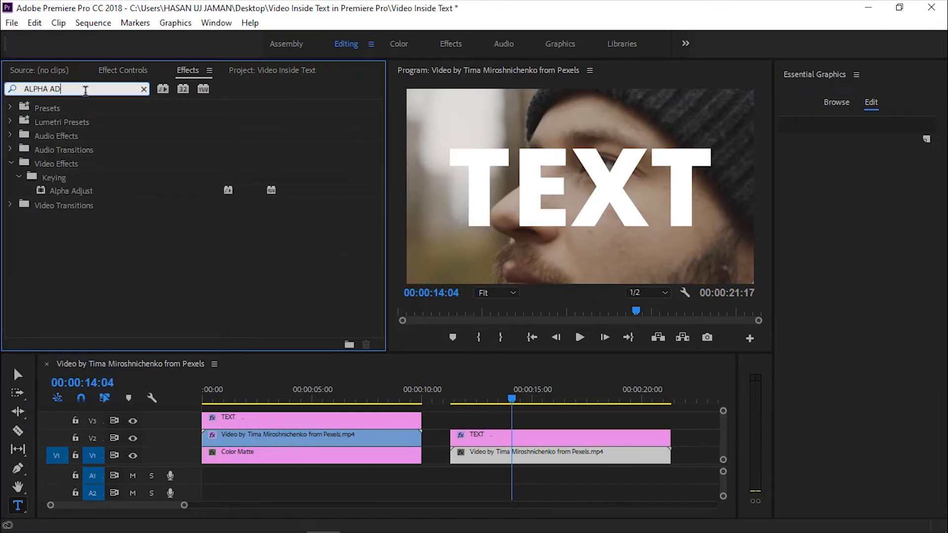
{"action": "left_click", "coordinate": [70, 189]}
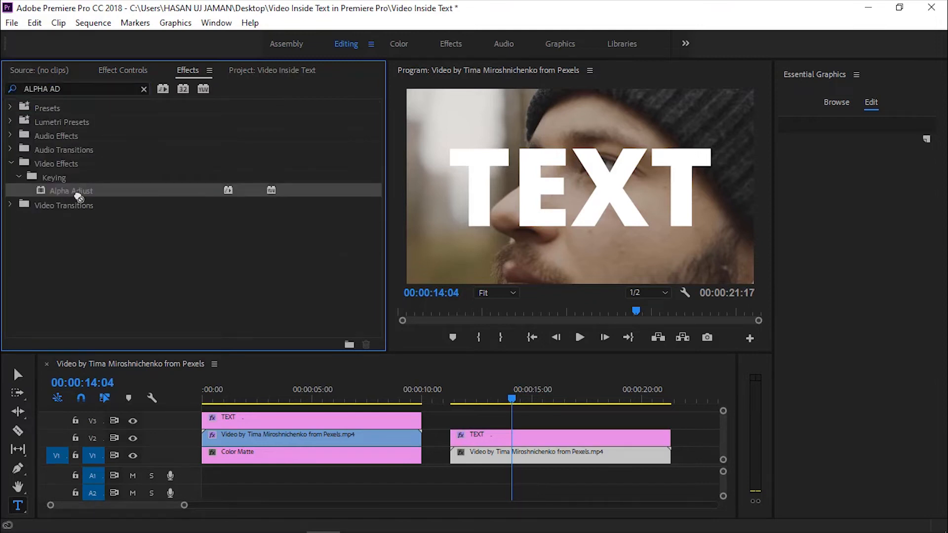
{"action": "left_click", "coordinate": [535, 439]}
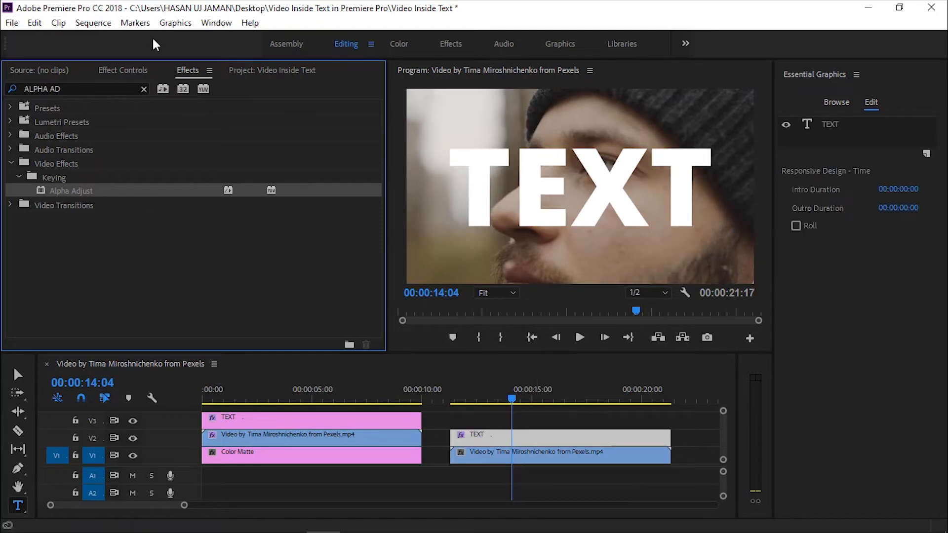
Enable Invert Alpha in the duplicated TEXT clip's Alpha Adjust effect
{"action": "left_click", "coordinate": [108, 72]}
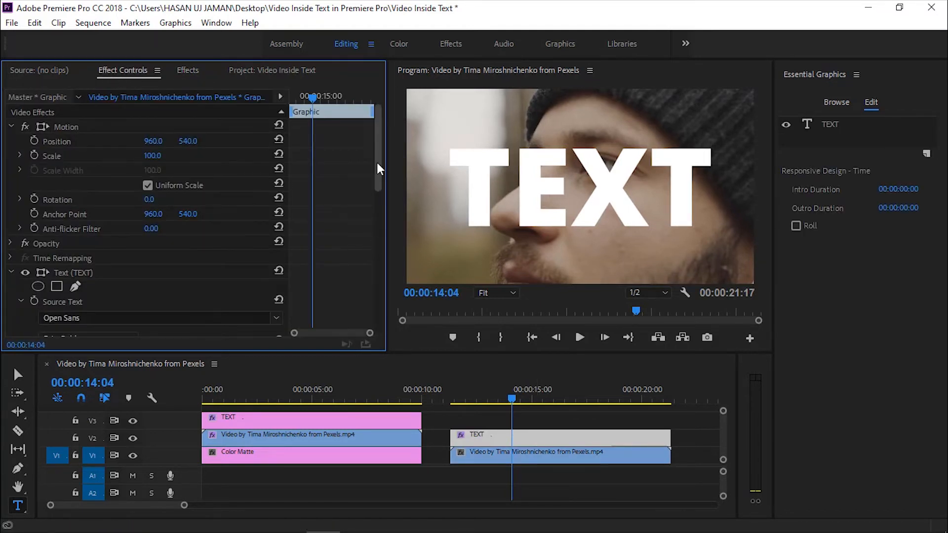
{"action": "left_click_drag", "start_coordinate": [378, 159], "coordinate": [383, 315]}
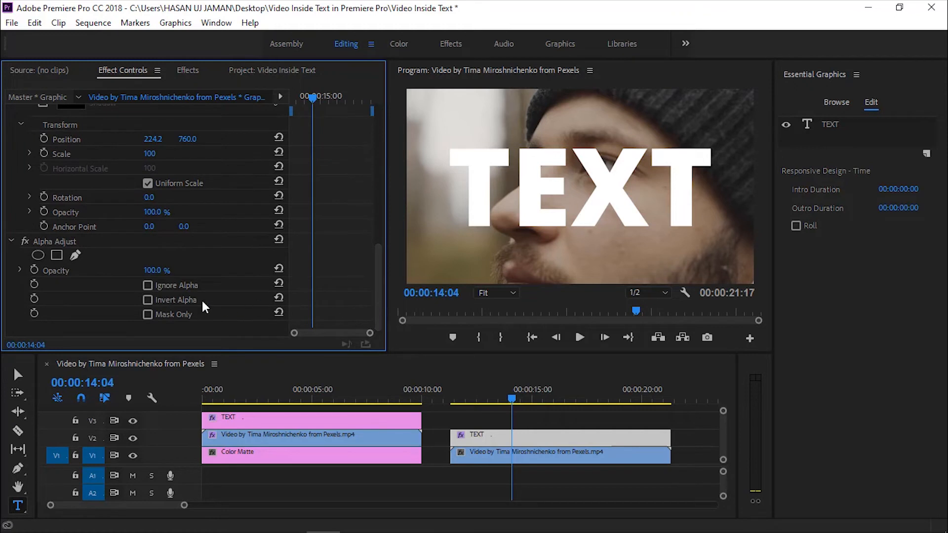
{"action": "left_click", "coordinate": [148, 300]}
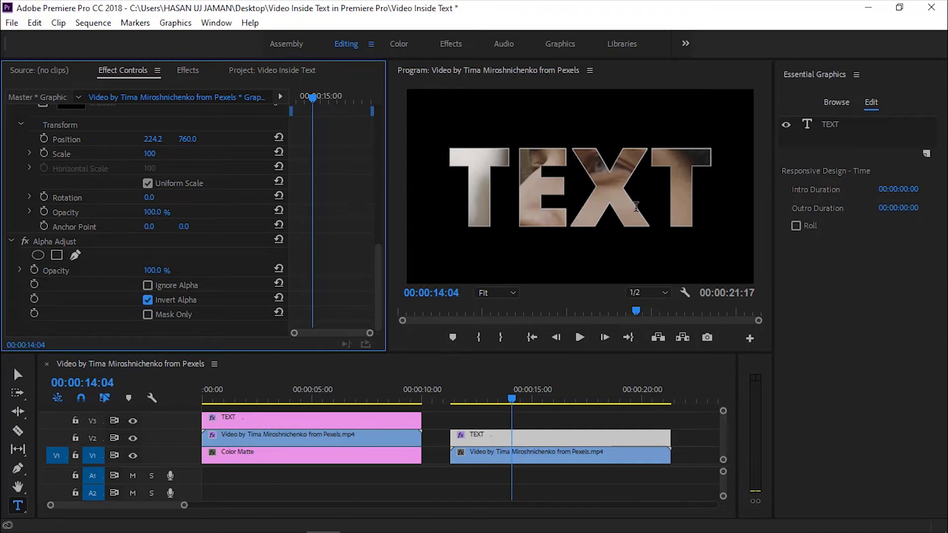
Change the fill color of the duplicated TEXT clip to black
{"action": "left_click_drag", "start_coordinate": [380, 252], "coordinate": [378, 171]}
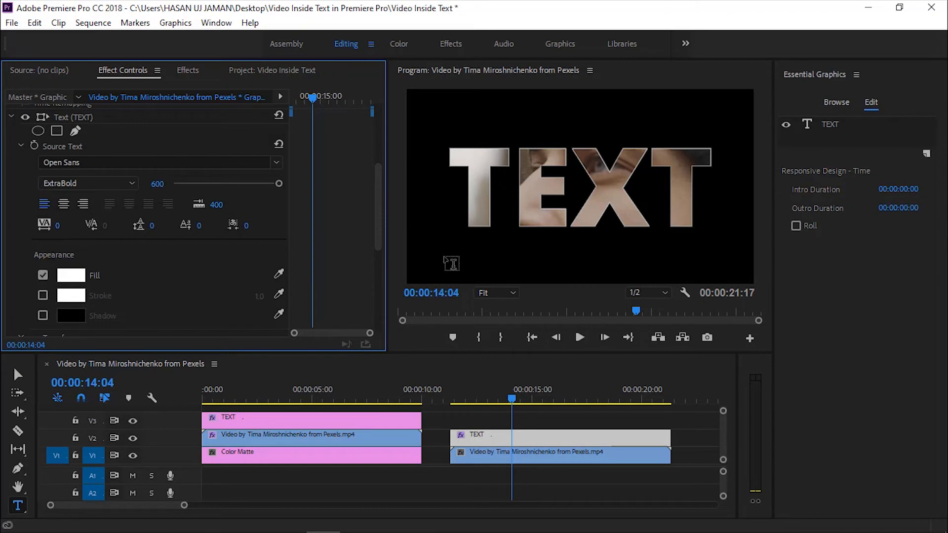
{"action": "left_click", "coordinate": [69, 282]}
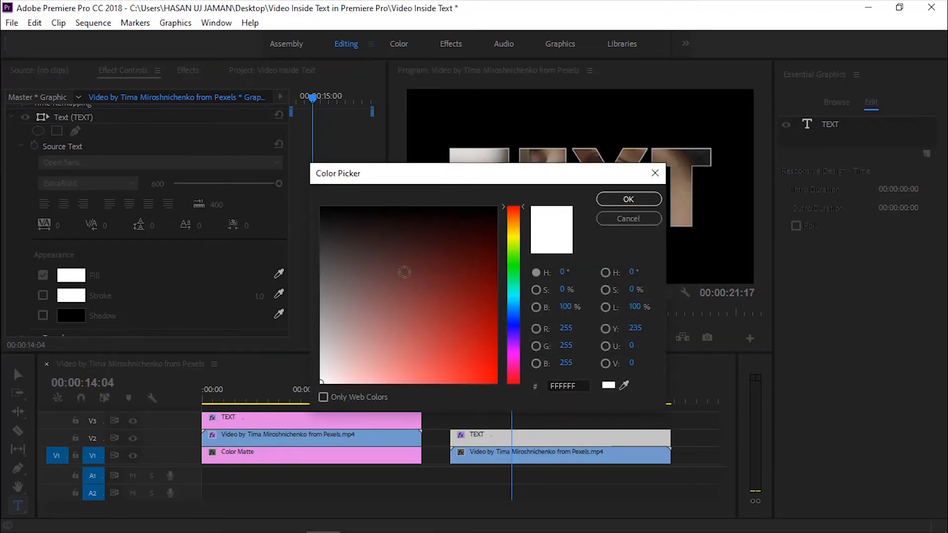
{"action": "left_click", "coordinate": [321, 208]}
{"action": "left_click", "coordinate": [628, 199]}
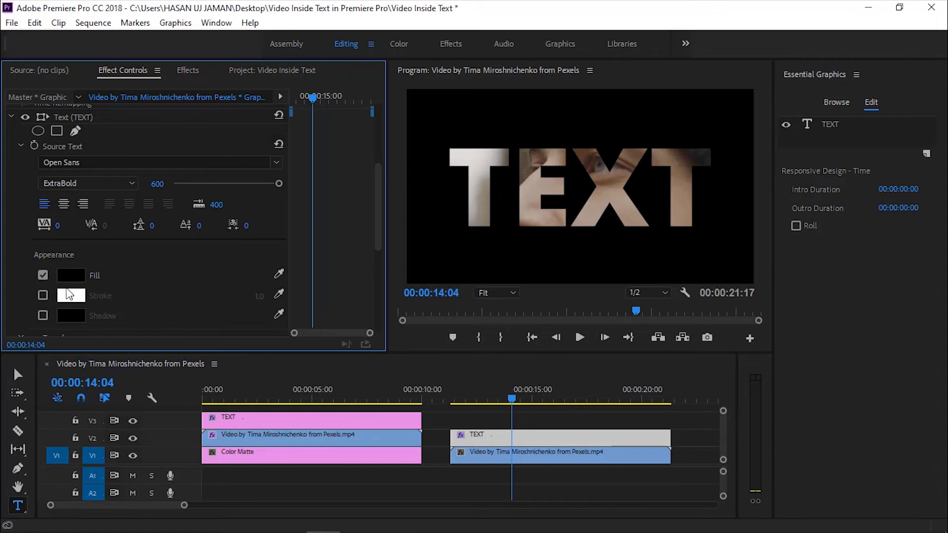
Enable a white stroke on the duplicated text and set its width to 5
{"action": "left_click", "coordinate": [42, 295]}
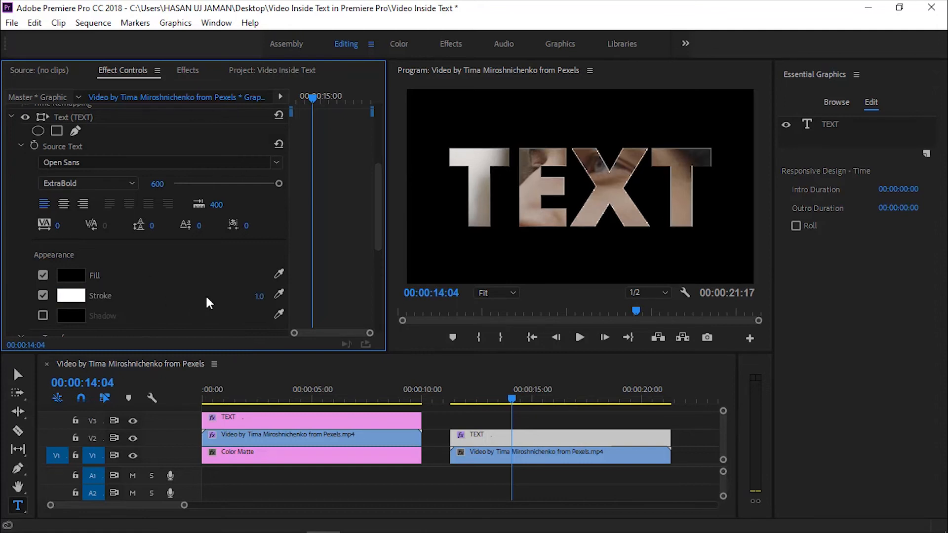
{"action": "left_click", "coordinate": [258, 296]}
{"action": "type", "text": "5"}
{"action": "key", "text": "Return"}
Play the sequence from the beginning to review the video inside the text
{"action": "left_click_drag", "start_coordinate": [412, 398], "coordinate": [176, 400]}
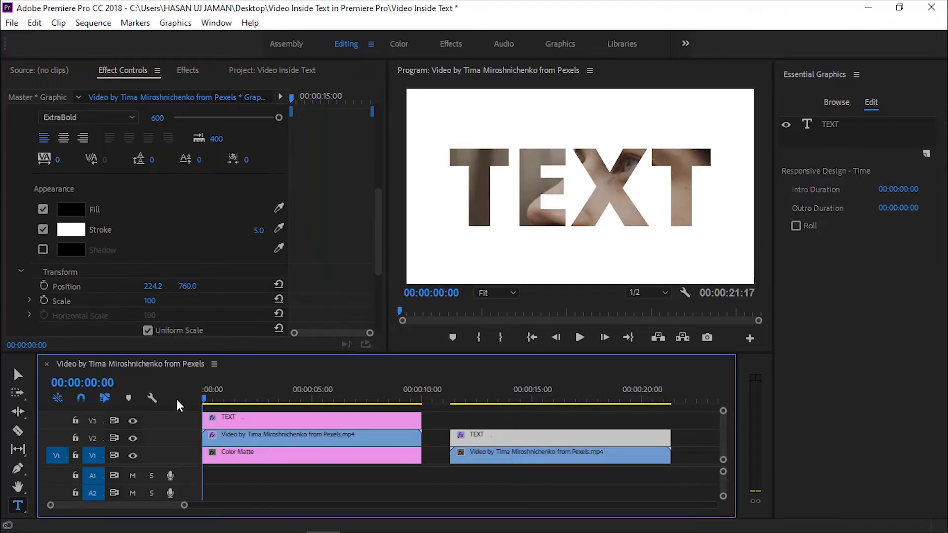
{"action": "key", "text": "space"}
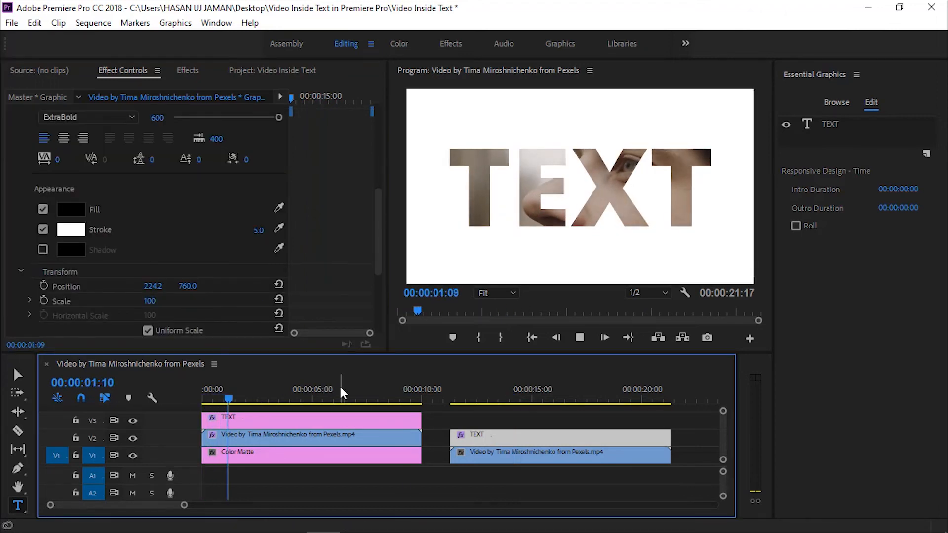